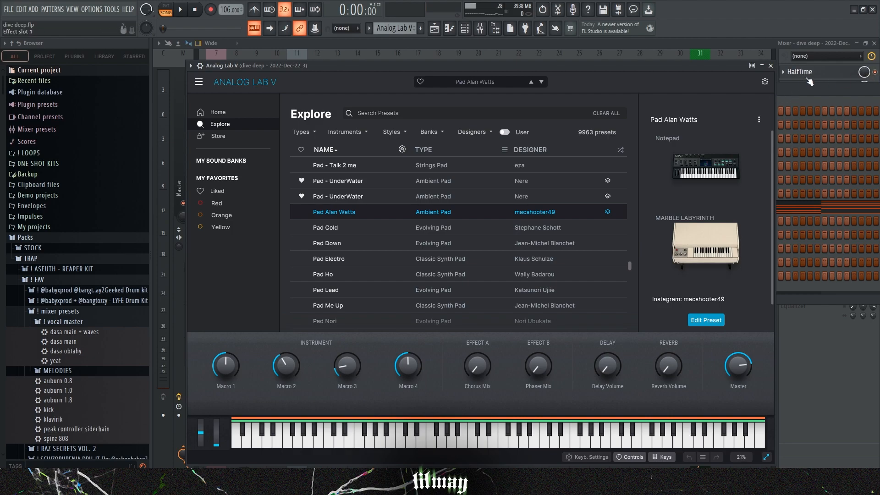
Step: Open the Analog Lab V chord pattern in the piano roll and delete the D#5 note from the first chord
key("F7")
left_click_drag(214, 261, 220, 67)
left_click_drag(215, 222, 169, 222)
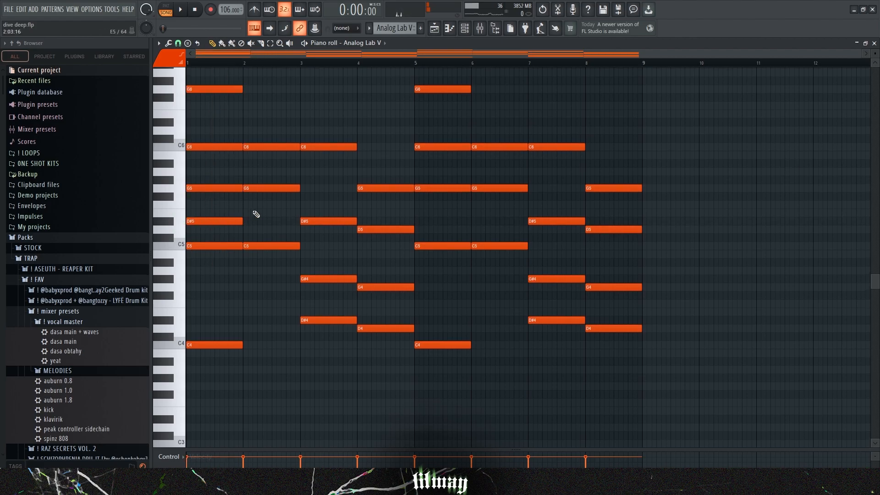
left_click_drag(255, 216, 221, 229)
right_click(200, 222)
Step: Select groups of notes across the opening chords to examine their voicings
left_click_drag(213, 274, 239, 170)
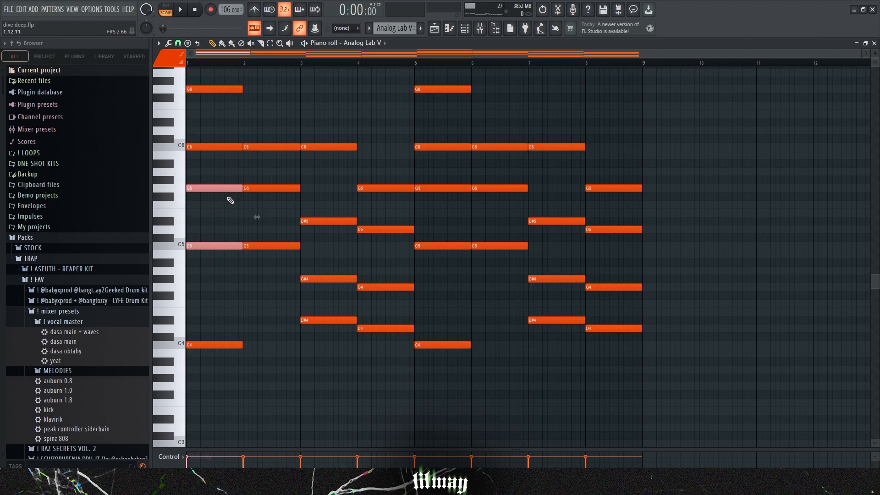
key("ctrl+Up")
key("ctrl+Down")
left_click_drag(202, 225, 209, 265)
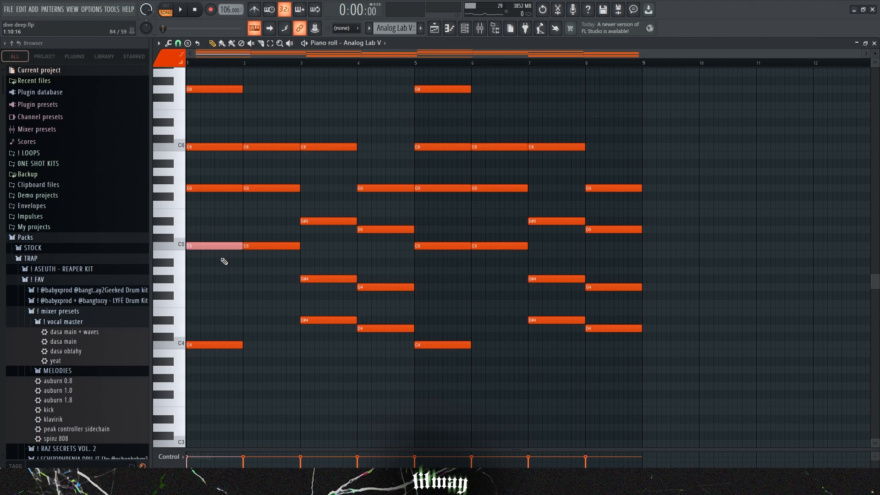
left_click_drag(277, 290, 217, 377)
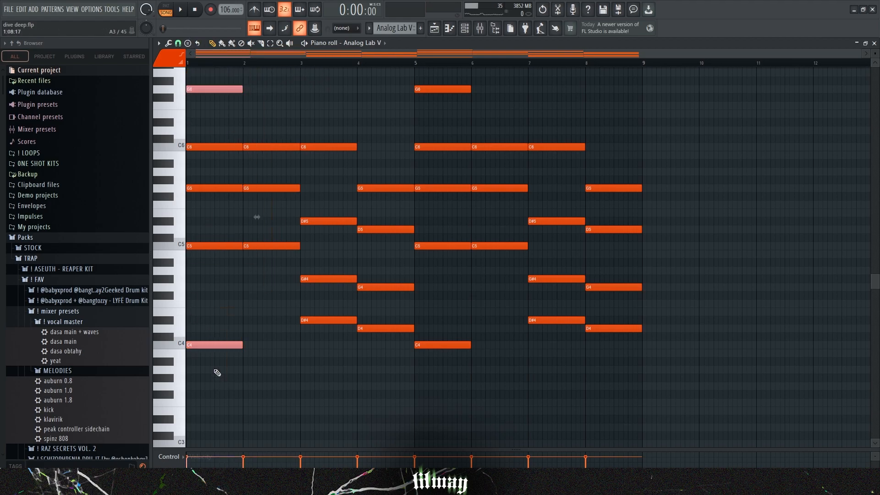
left_click_drag(331, 114, 333, 366)
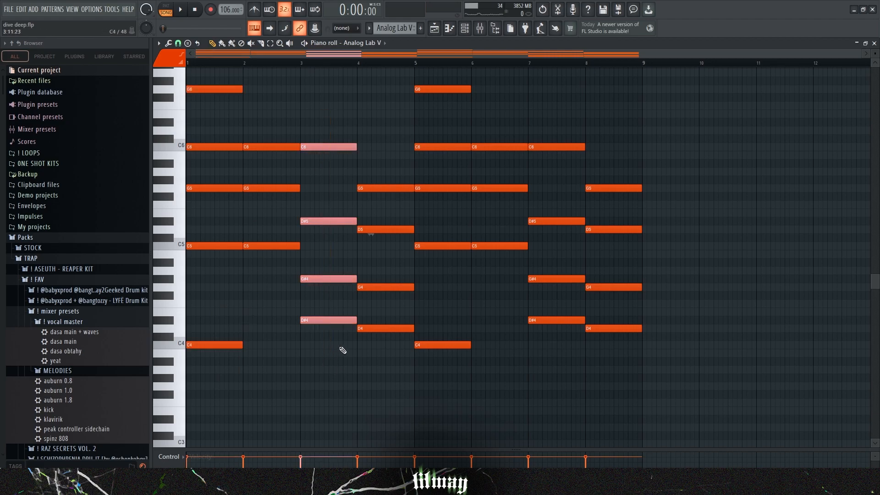
left_click_drag(324, 136, 338, 373)
left_click_drag(375, 145, 397, 370)
left_click(410, 391)
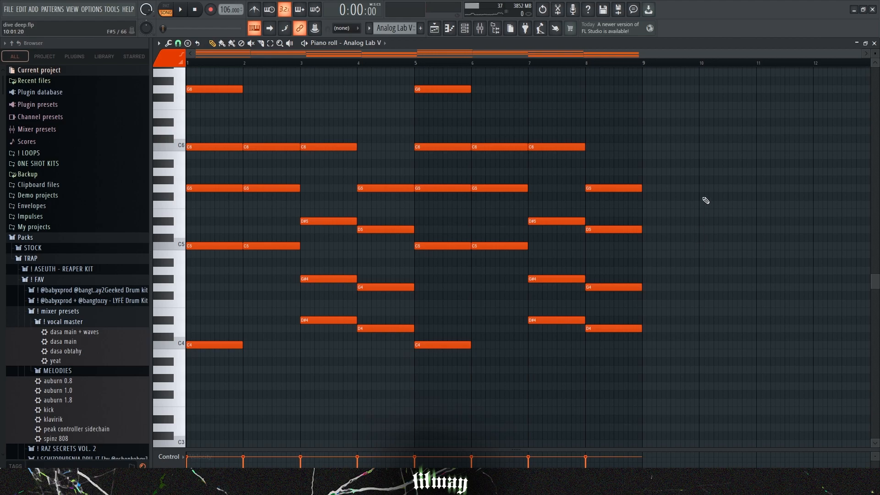
Step: Play the beat and open ShaperBox 2 on the dive deep insert, choosing its Reverse time pattern
key("alt+F8")
key("space")
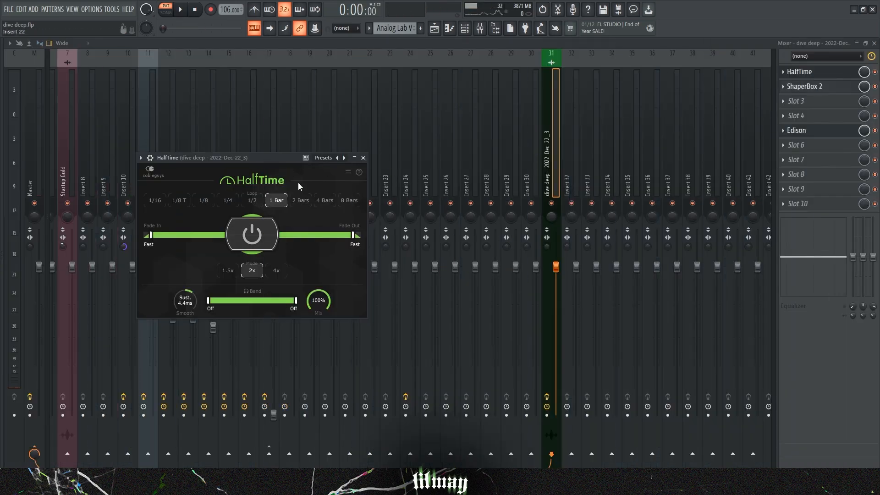
left_click(804, 86)
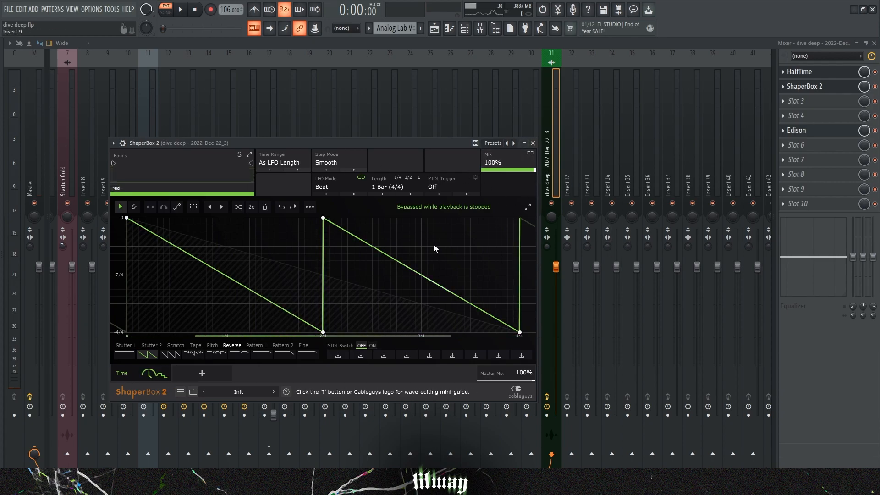
left_click(236, 347)
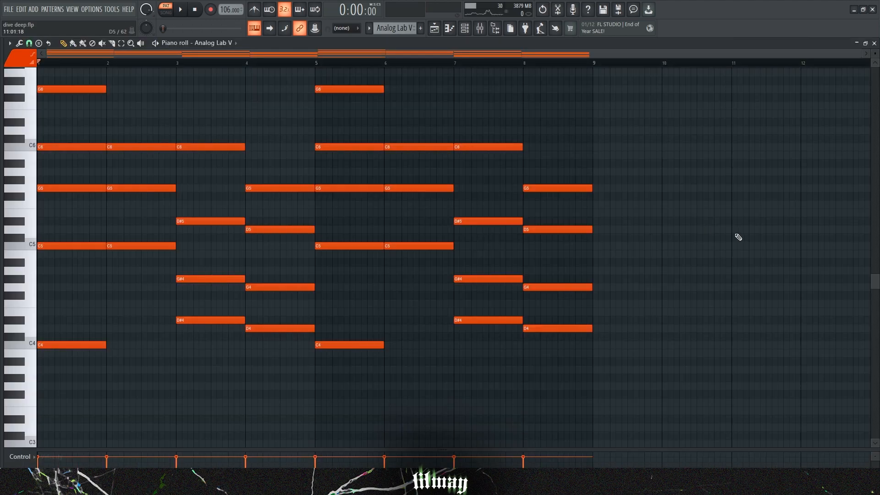
Step: Select the whole recording in Edison and send it to the playlist as an audio clip
key("space")
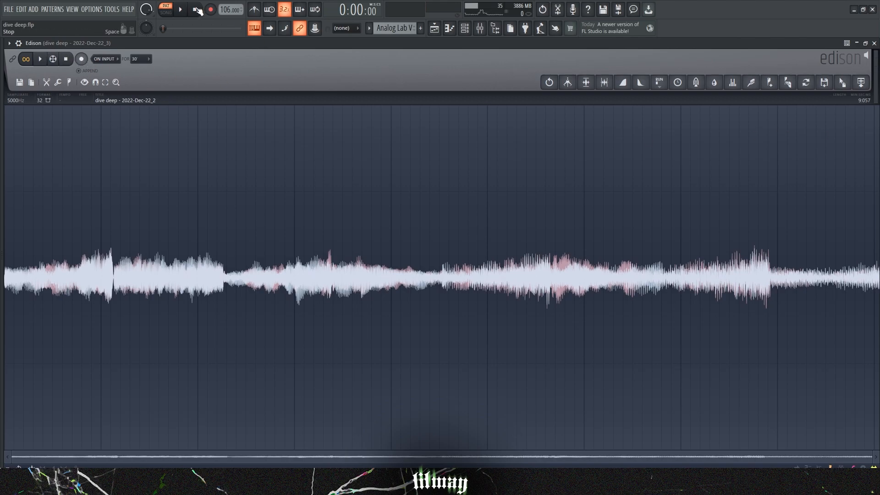
key("ctrl+a")
left_click(67, 200)
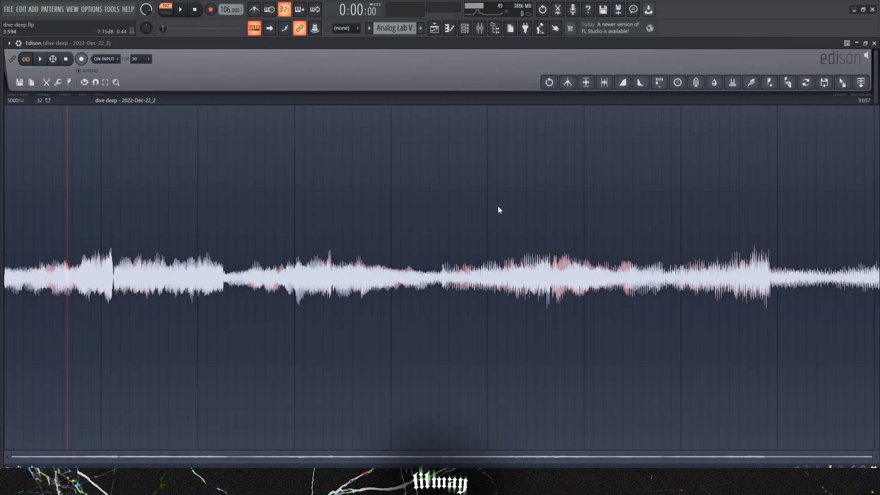
left_click(865, 89)
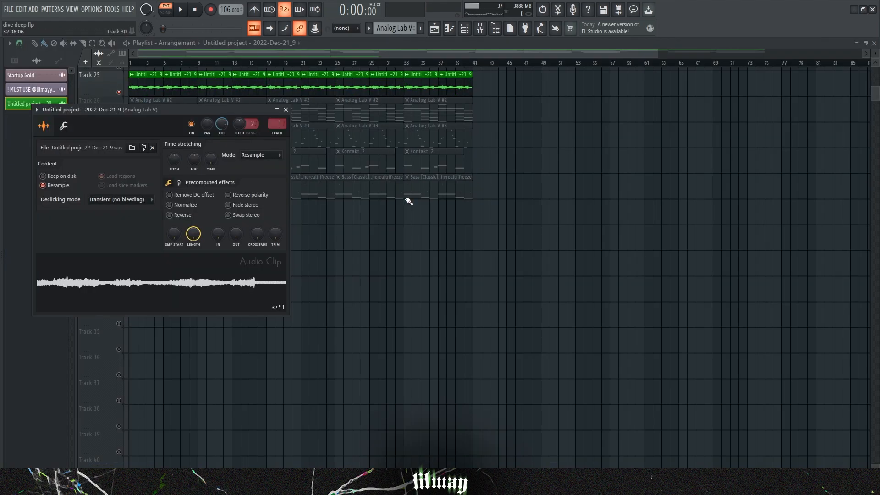
Step: Open the audio clip in the audio editor and inspect its sample properties, then close the dialog
right_click(151, 276)
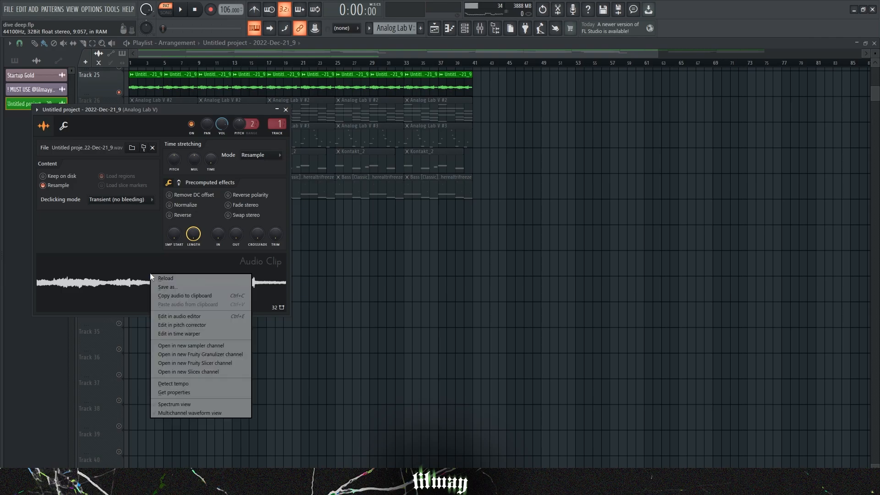
left_click(219, 315)
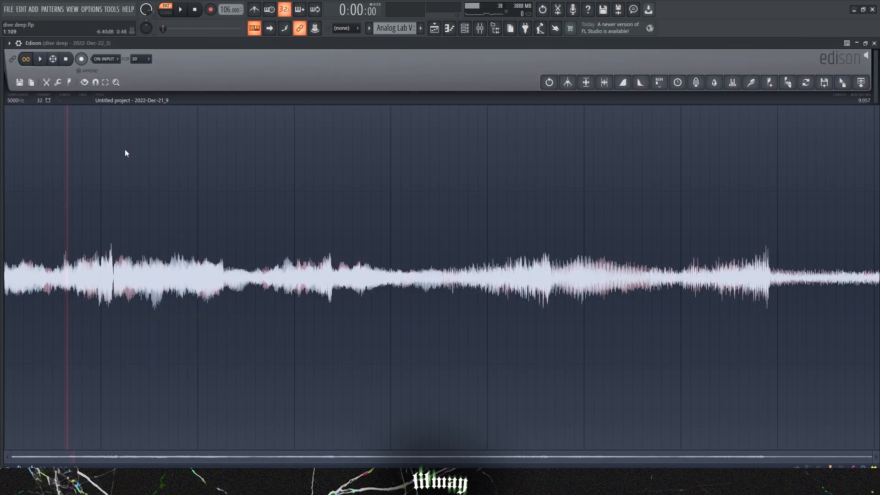
right_click(152, 216)
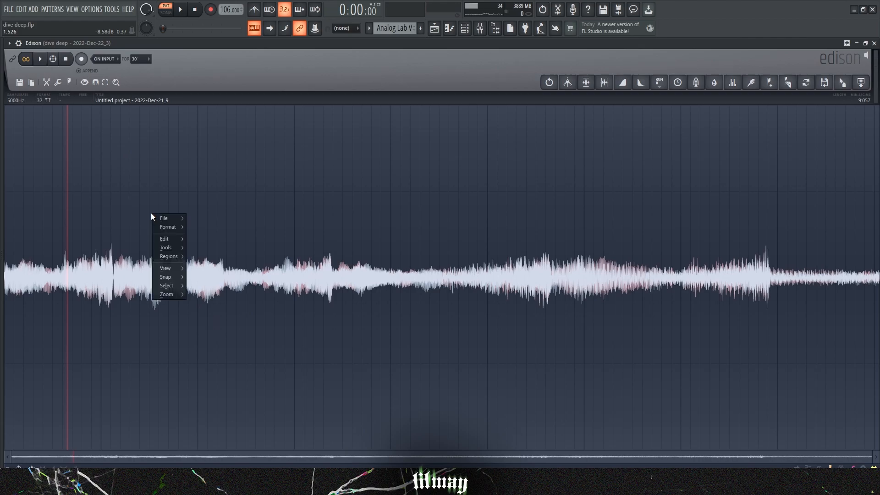
mouse_move(175, 228)
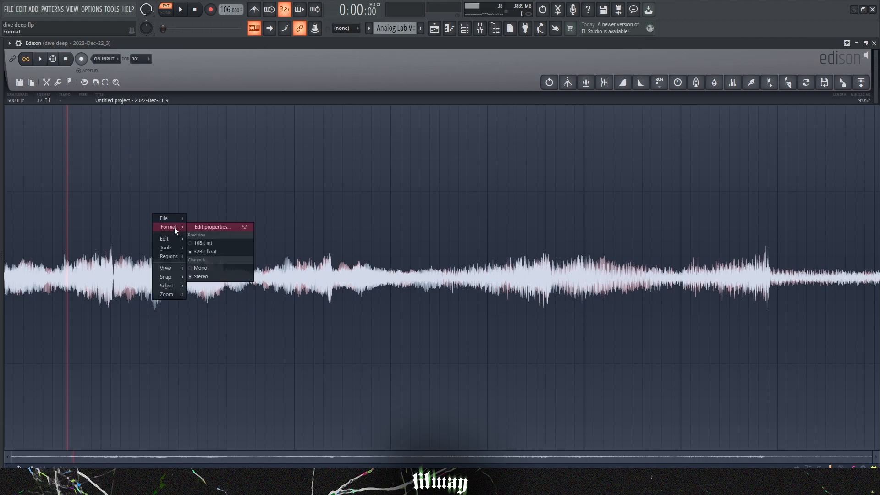
left_click(245, 227)
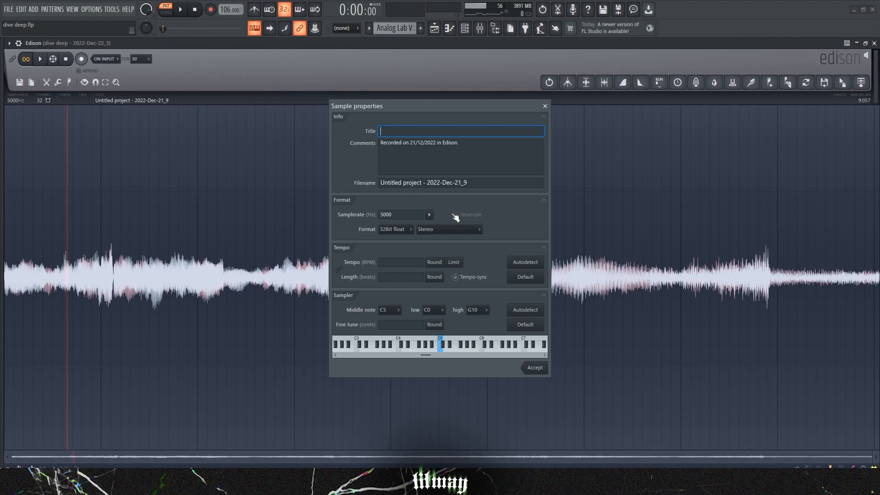
left_click(545, 105)
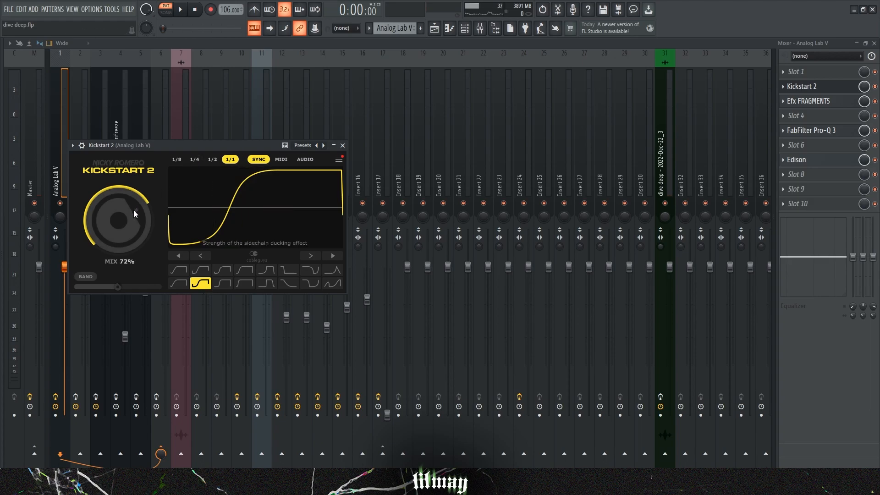
Step: Open the Efx FRAGMENTS effect on the Analog Lab V insert and play the arrangement
left_click(808, 100)
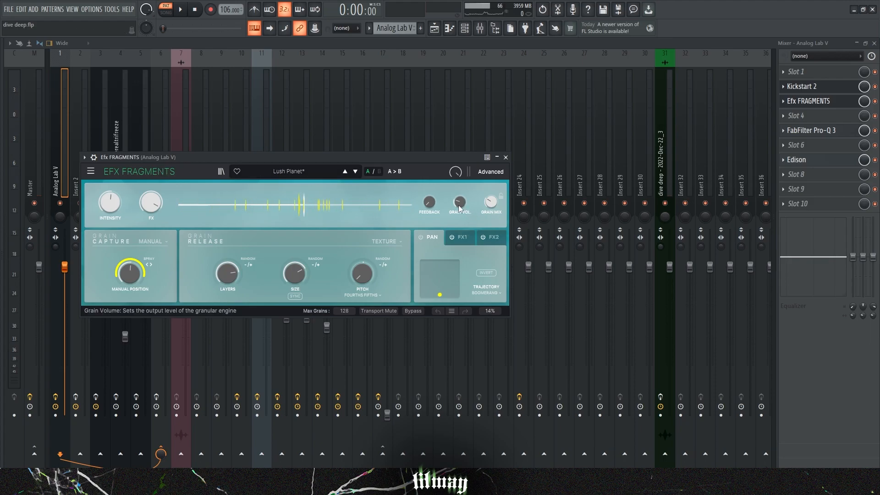
mouse_move(492, 205)
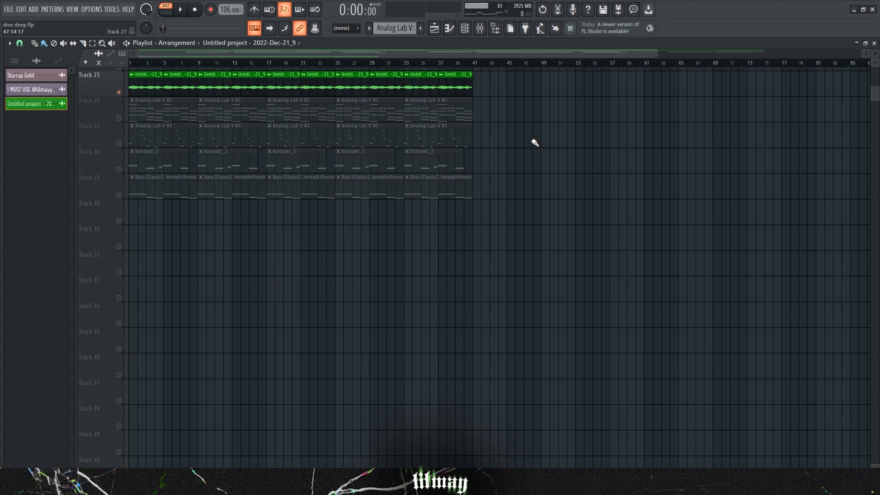
key("space")
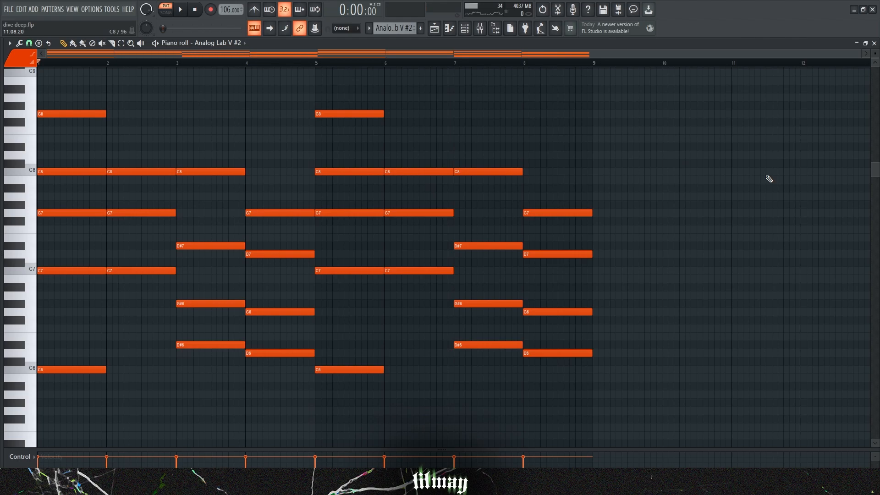
Step: Play the Analog Lab V #2 pattern and inspect the Pro-Q 3 EQ curve on its insert
key("space")
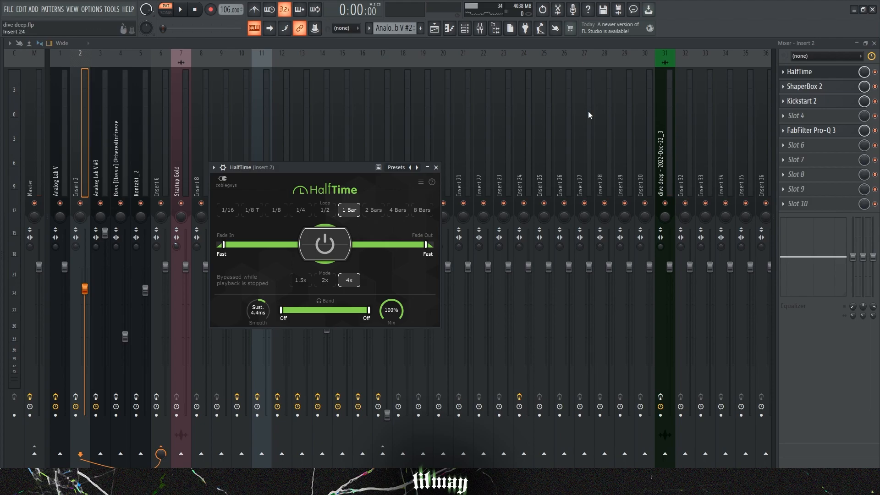
left_click(804, 86)
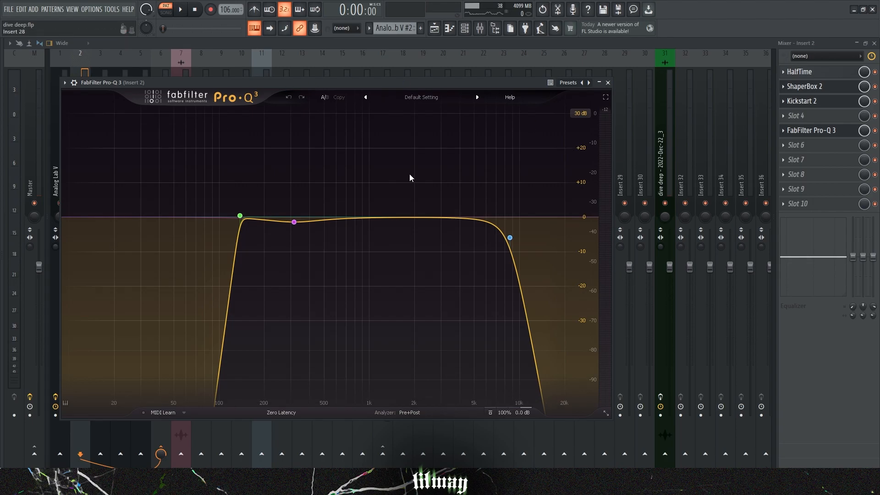
mouse_move(296, 224)
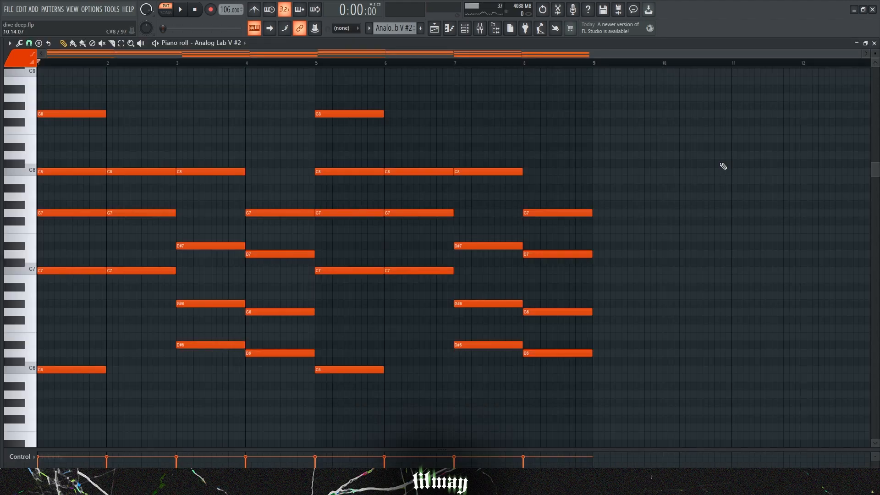
key("space")
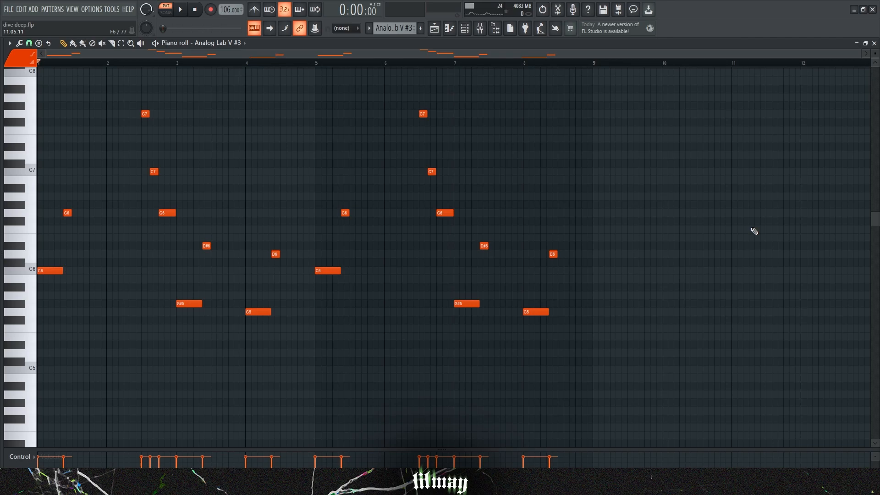
Step: Play the Analog Lab V #3 melody and view the ShaperBox 2 volume pattern on its insert
key("space")
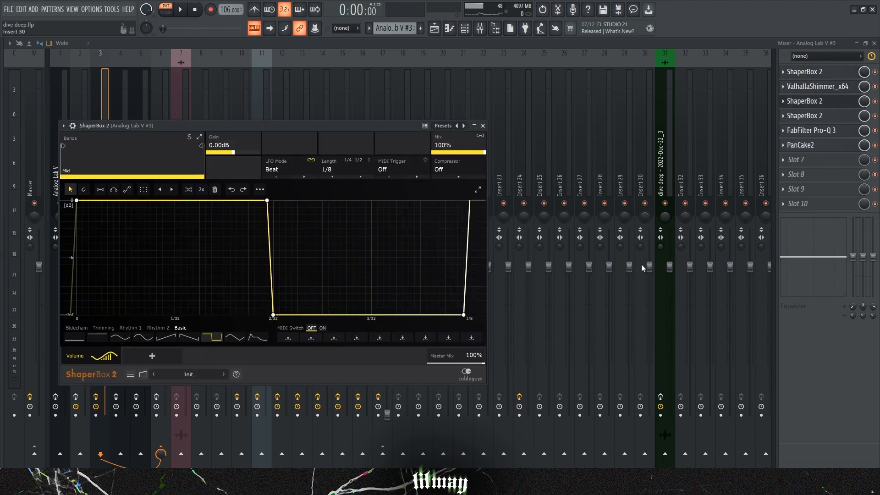
mouse_move(96, 358)
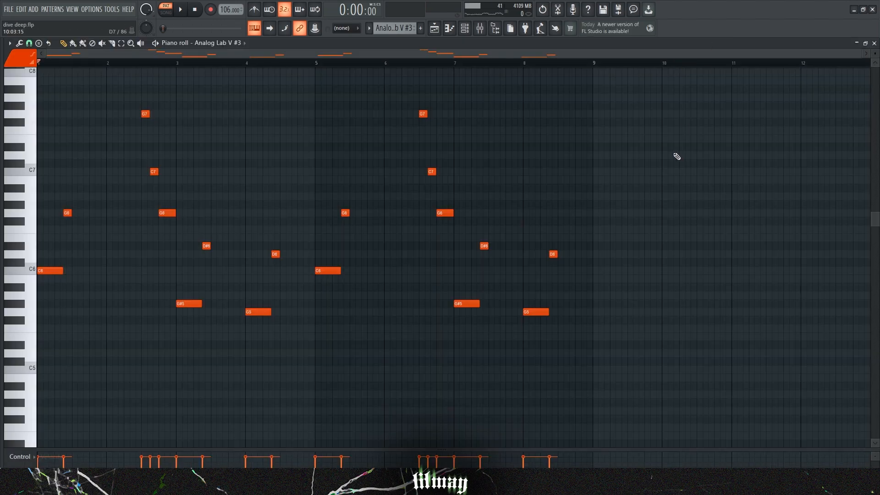
key("space")
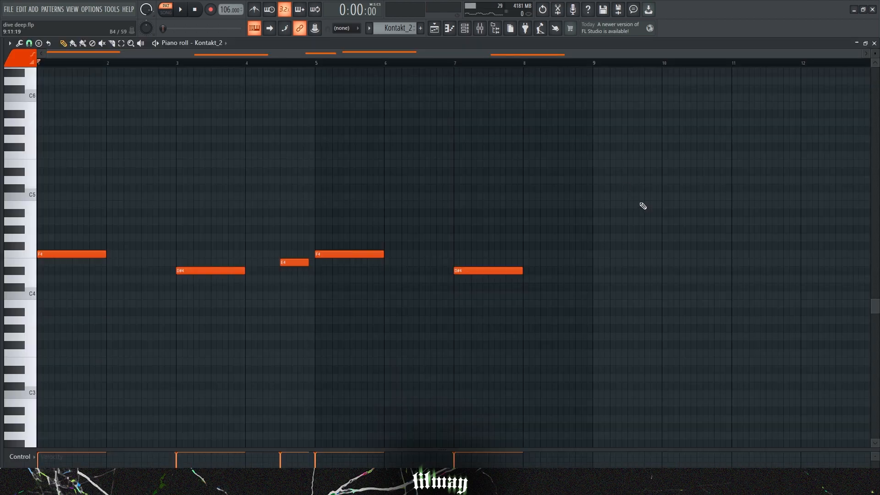
Step: Play the Kontakt_2 pattern and inspect the Pro-Q 3 EQ on its insert
key("space")
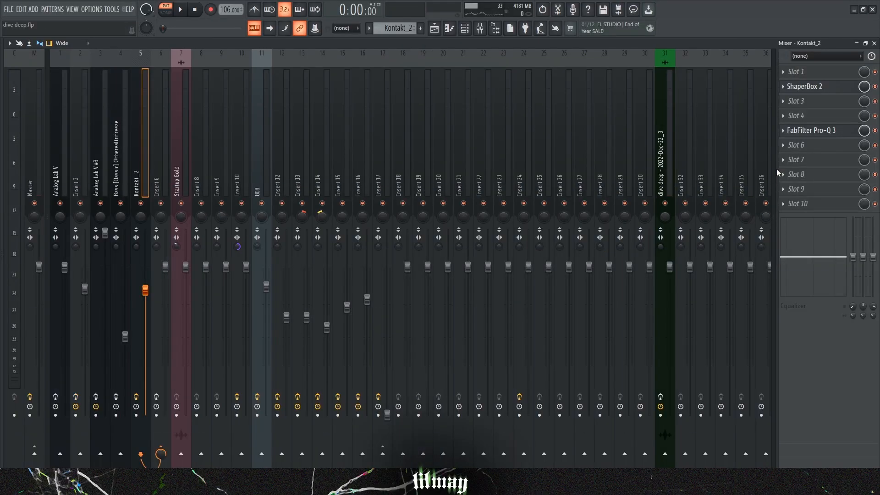
left_click(809, 86)
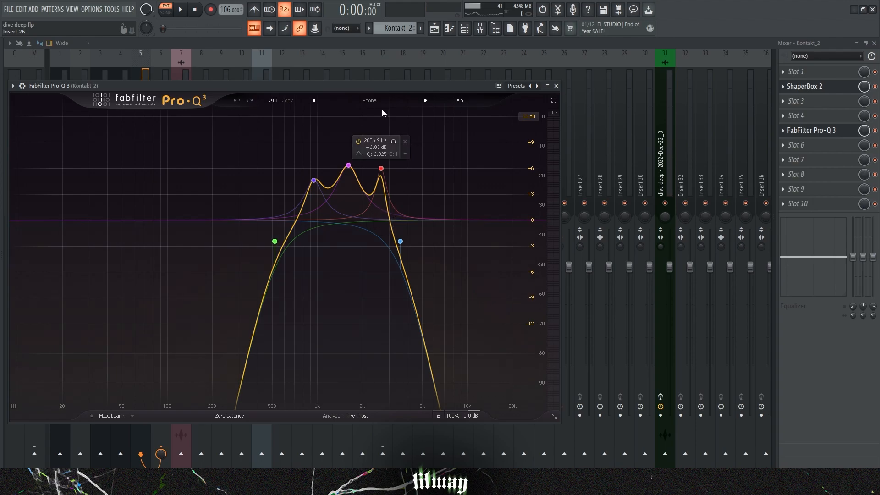
left_click(376, 100)
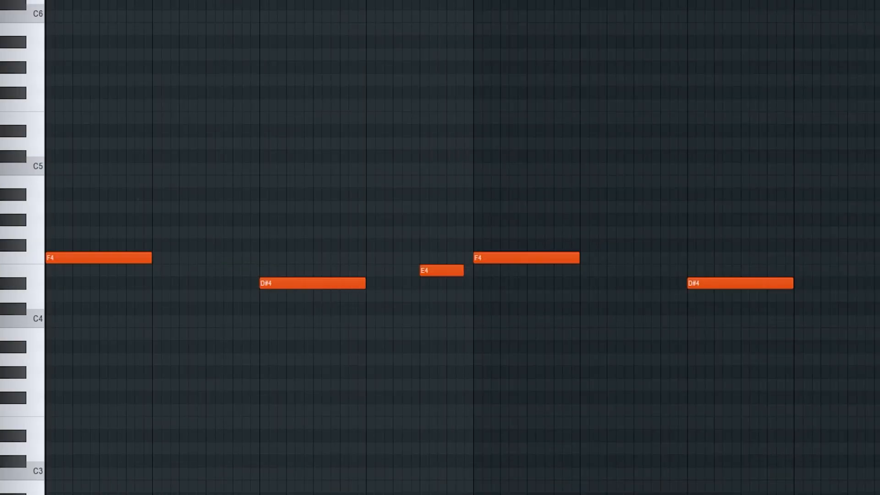
key("space")
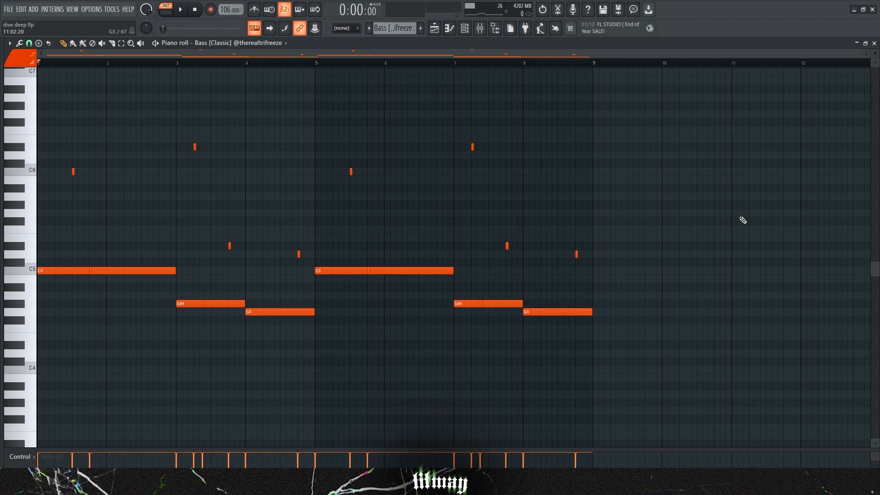
Step: Play the bass pattern, view the Pro-Q 3 EQ on its insert, and close the plugin window
key("space")
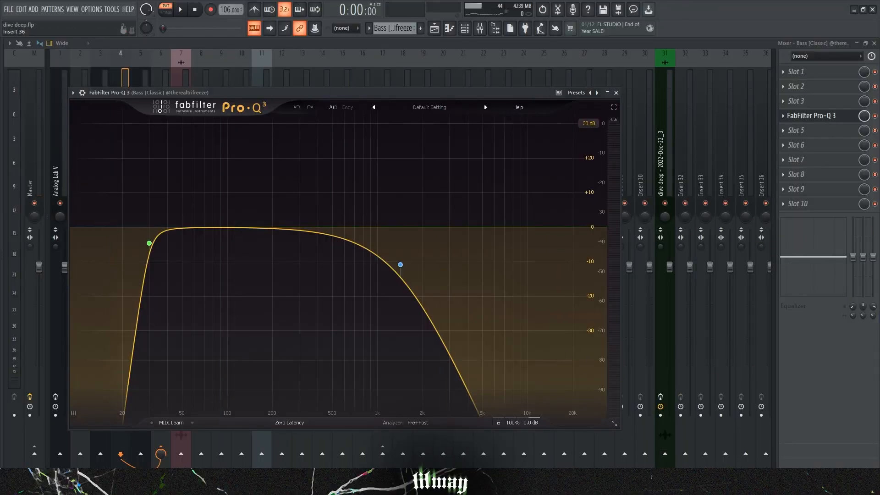
mouse_move(151, 247)
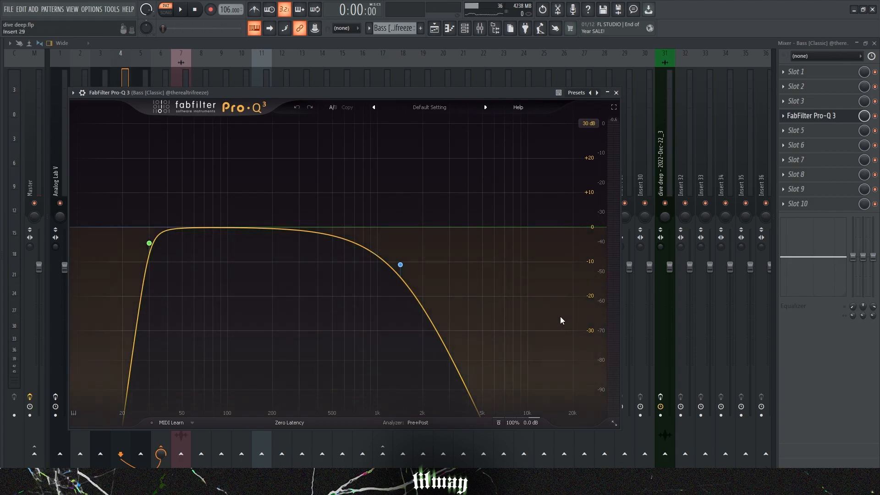
left_click(615, 92)
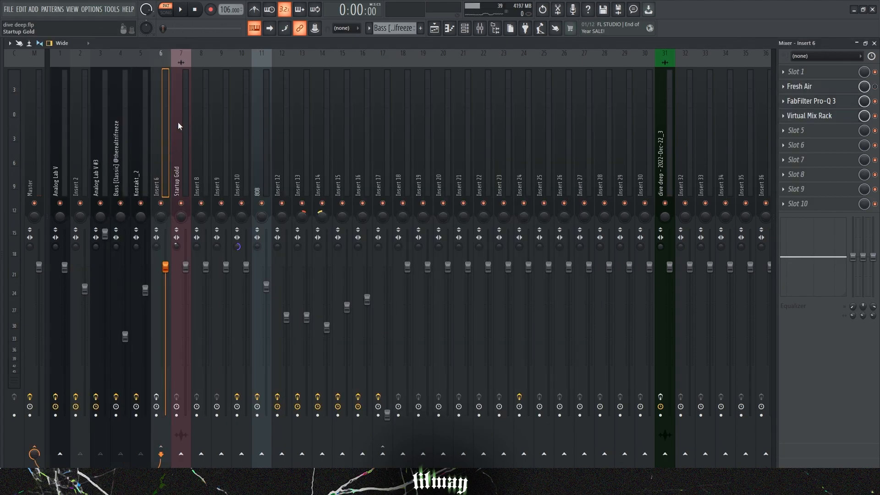
Step: Select the five instrument inserts, Analog Lab V through Kontakt_2, and route them only to Insert 6
left_click_drag(62, 169, 143, 170)
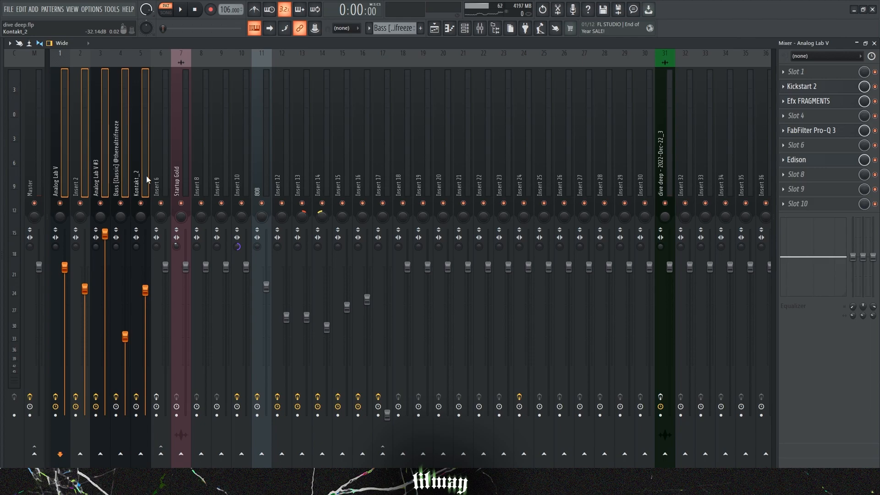
right_click(163, 455)
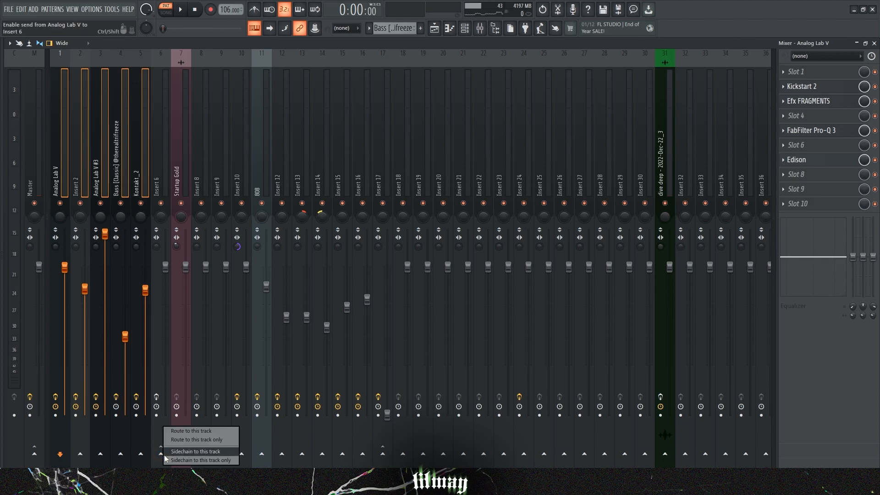
left_click(229, 439)
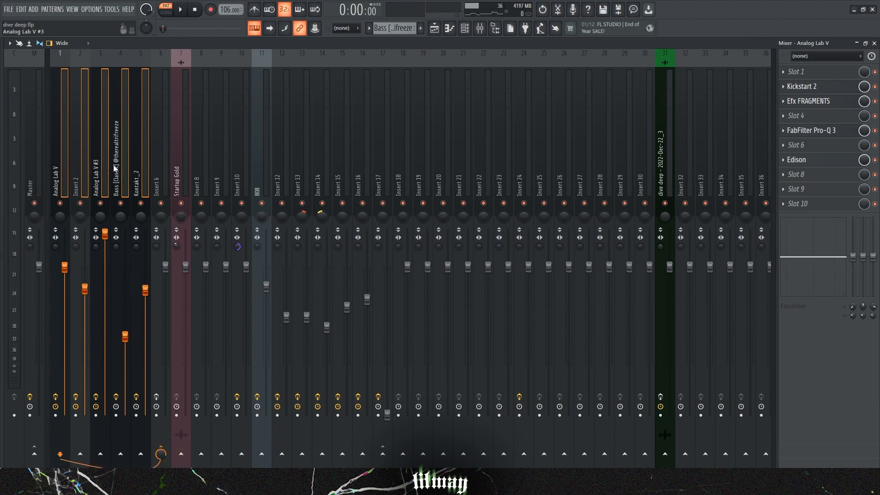
Step: Review Insert 6 and the neighbouring inserts, reselecting the five instrument inserts to check their routing to Insert 6
left_click(161, 164)
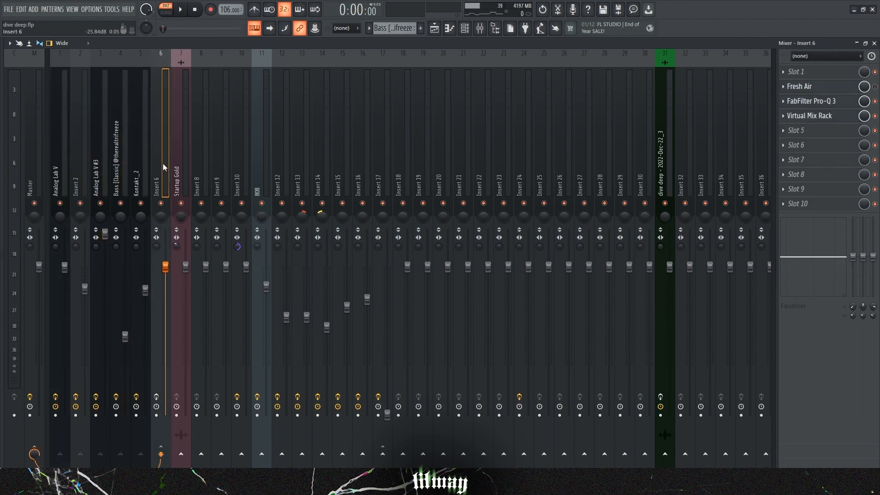
left_click(179, 163)
left_click(203, 165)
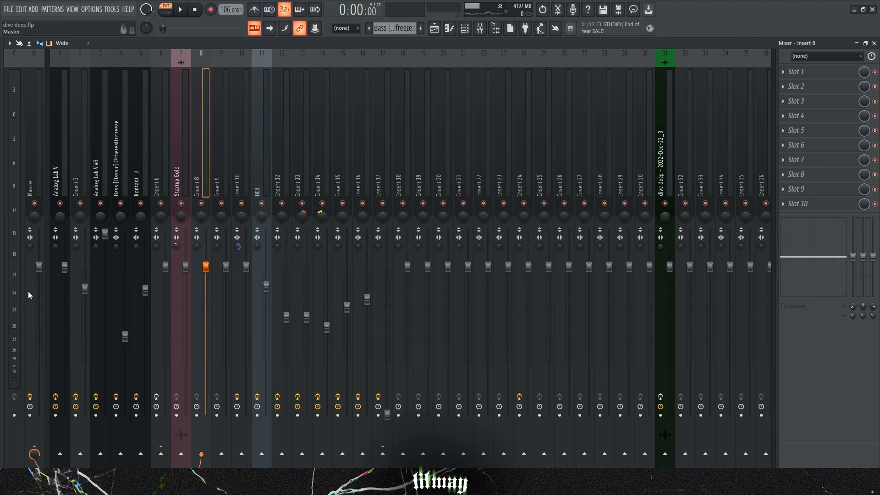
left_click_drag(62, 179, 138, 192)
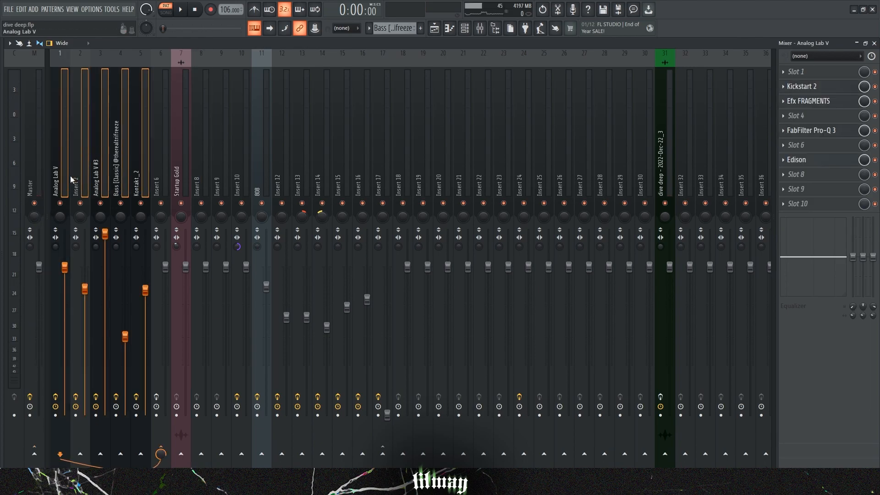
left_click(160, 161)
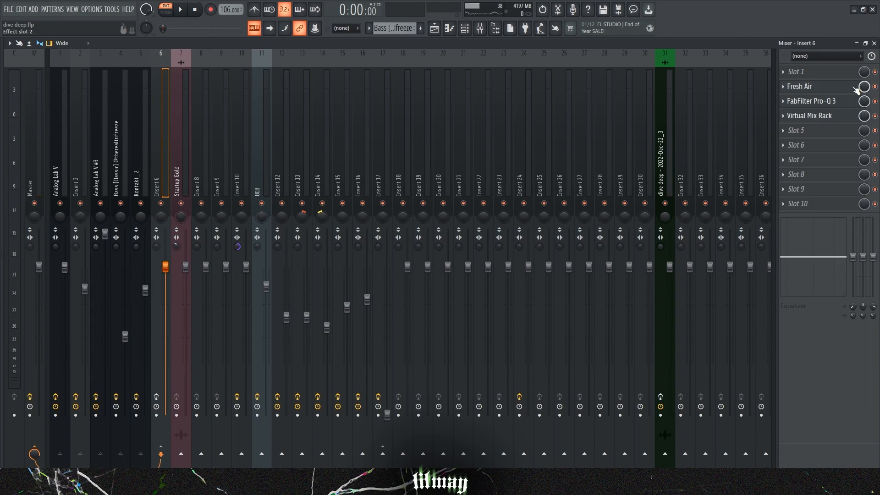
Step: Open the Pro-Q 3 on Insert 6, inspect its filter and cut bands, and play the song arrangement
left_click(807, 87)
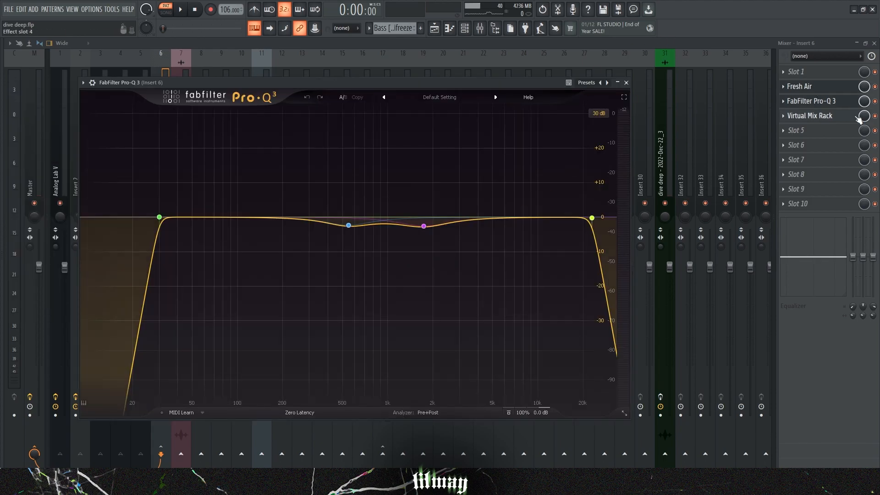
mouse_move(156, 234)
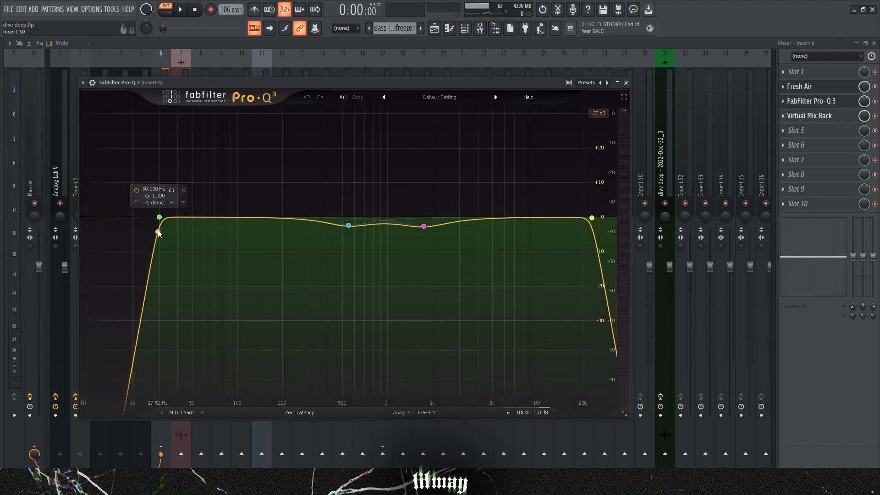
mouse_move(593, 219)
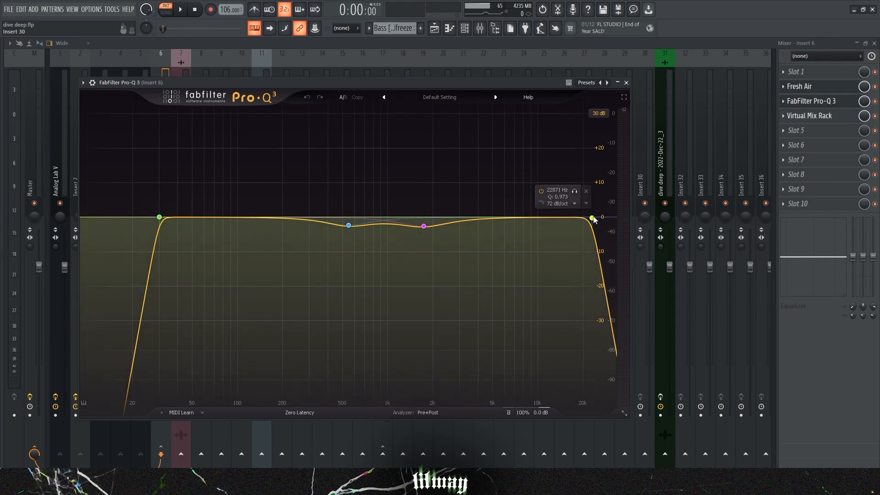
mouse_move(350, 229)
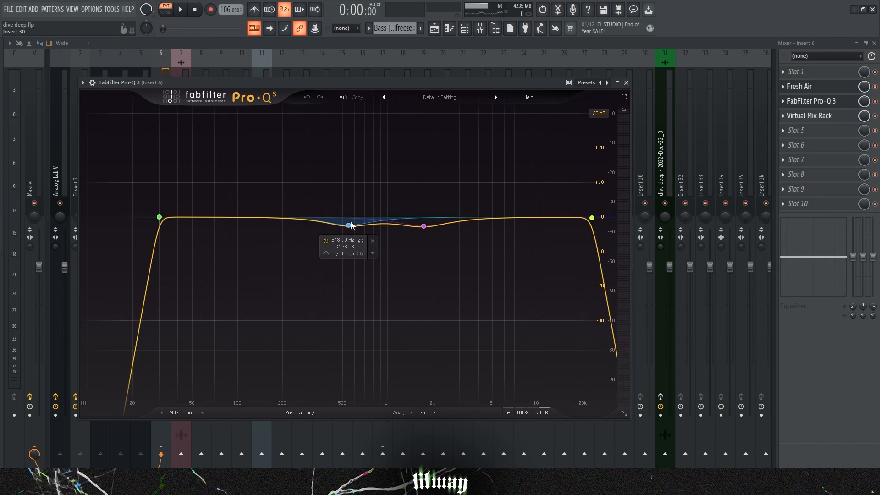
mouse_move(423, 229)
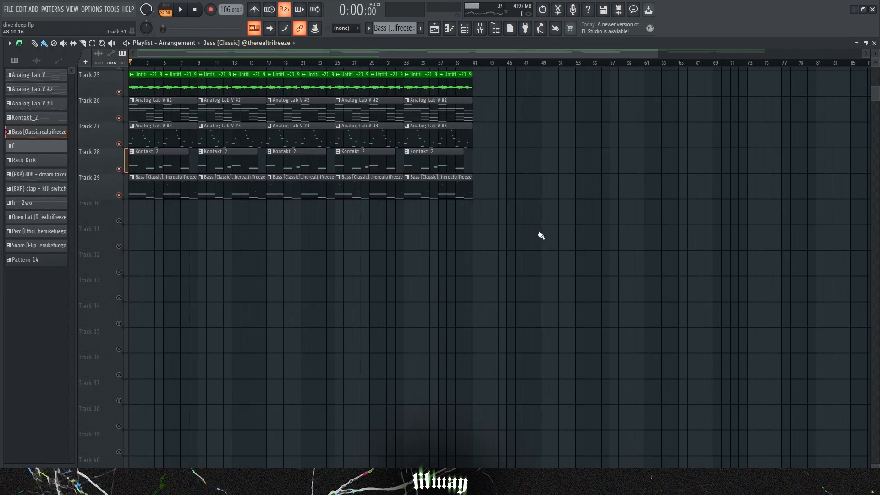
key("space")
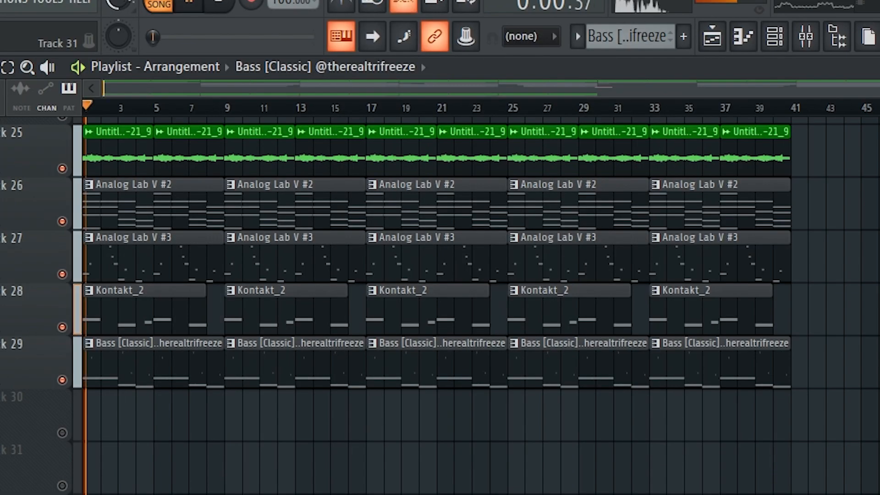